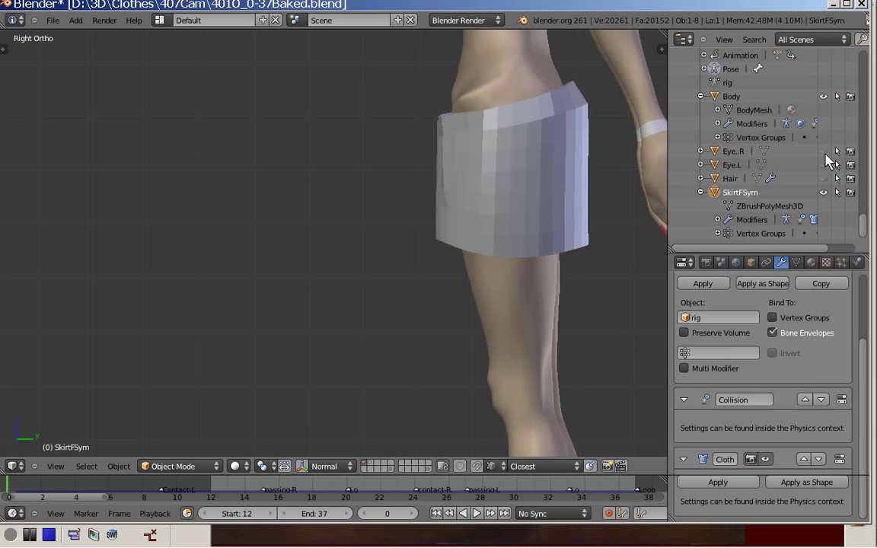
Hide the Body and orbit around the skirt to inspect it from above and below
{"action": "left_click", "coordinate": [823, 96]}
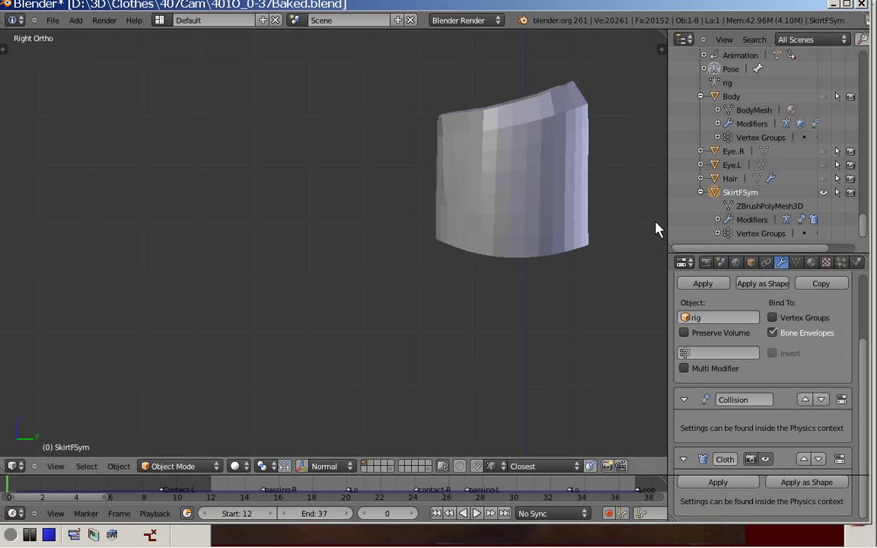
{"action": "middle_click_drag", "start_coordinate": [656, 217], "coordinate": [653, 232]}
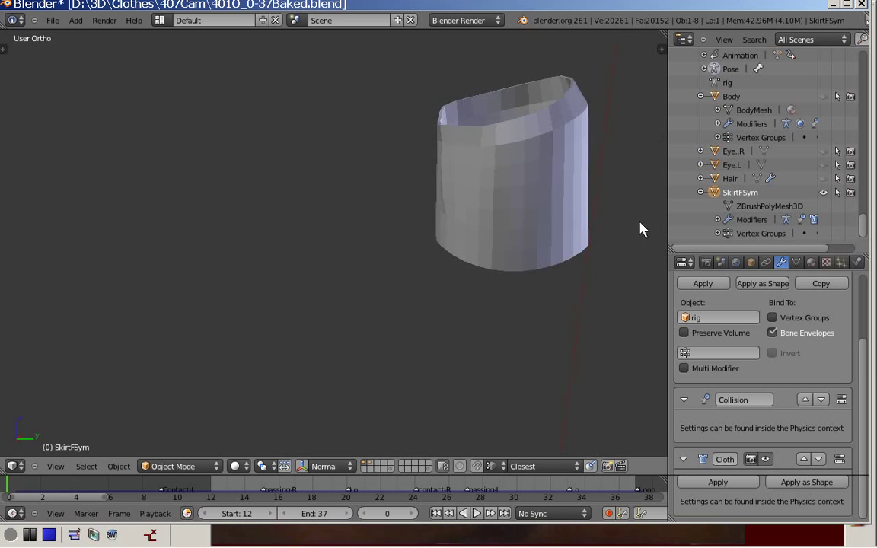
{"action": "middle_click_drag", "start_coordinate": [639, 228], "coordinate": [640, 177]}
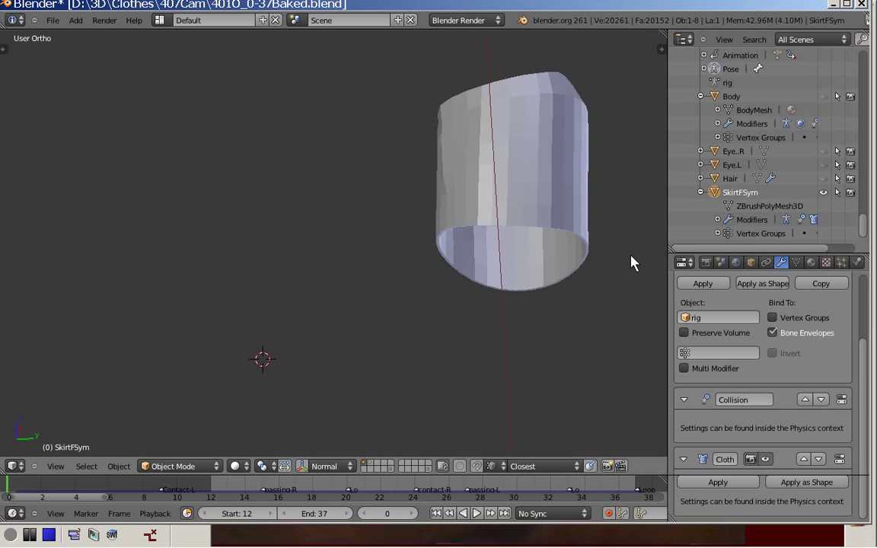
{"action": "middle_click_drag", "start_coordinate": [620, 221], "coordinate": [615, 261]}
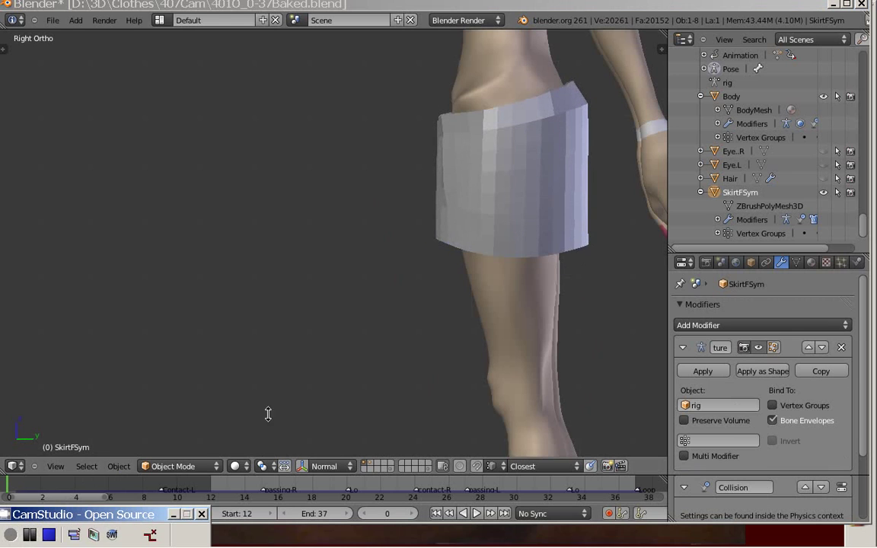
{"action": "left_click", "coordinate": [194, 6]}
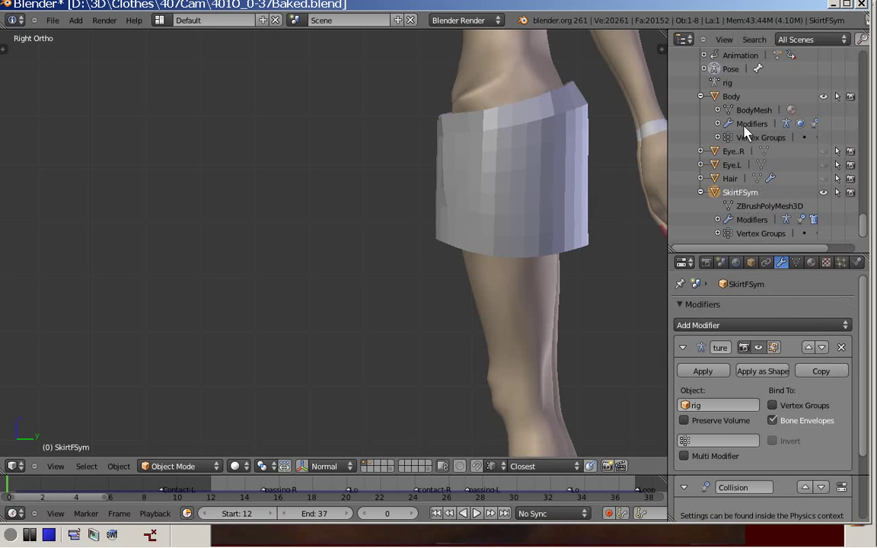
Select the Body and review its Armature, Catmull-Clark Subdivision Surface and Collision modifiers
{"action": "left_click", "coordinate": [730, 96]}
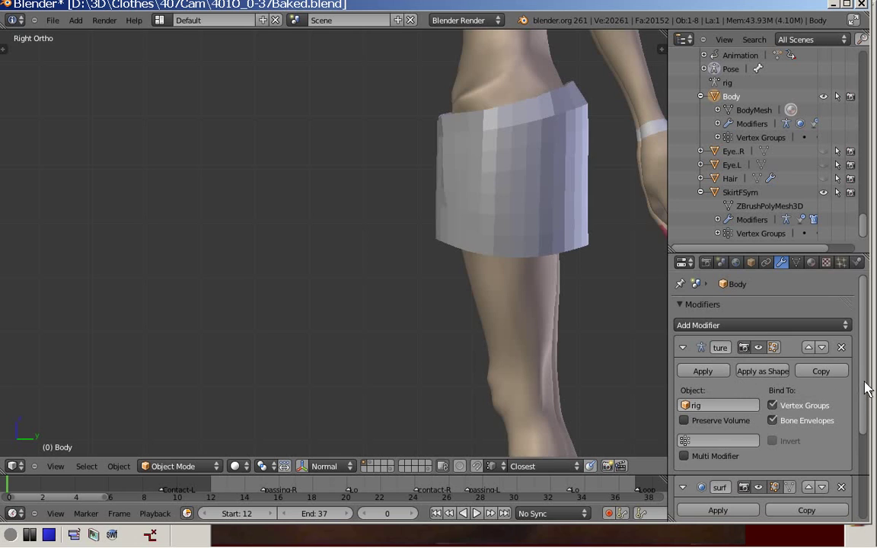
{"action": "left_click_drag", "start_coordinate": [864, 384], "coordinate": [845, 435]}
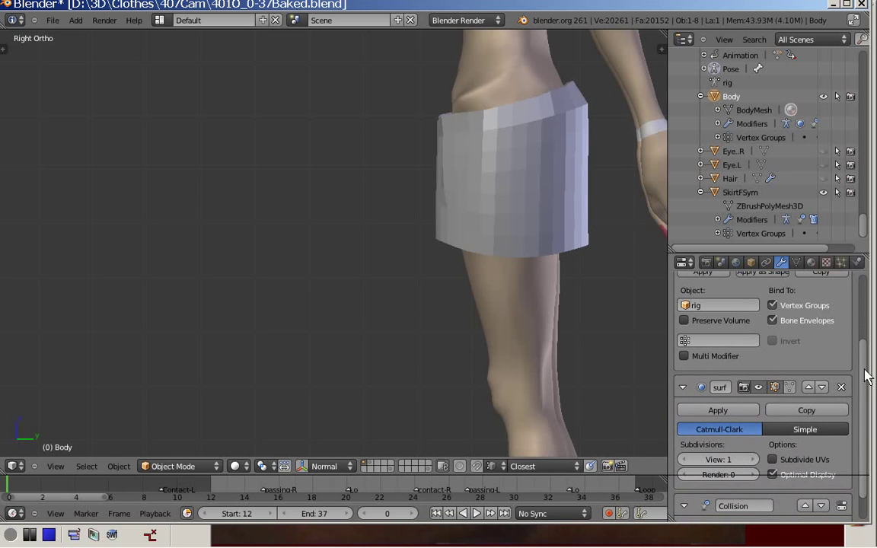
{"action": "scroll", "coordinate": [841, 400], "scroll_direction": "down", "scroll_amount": 2}
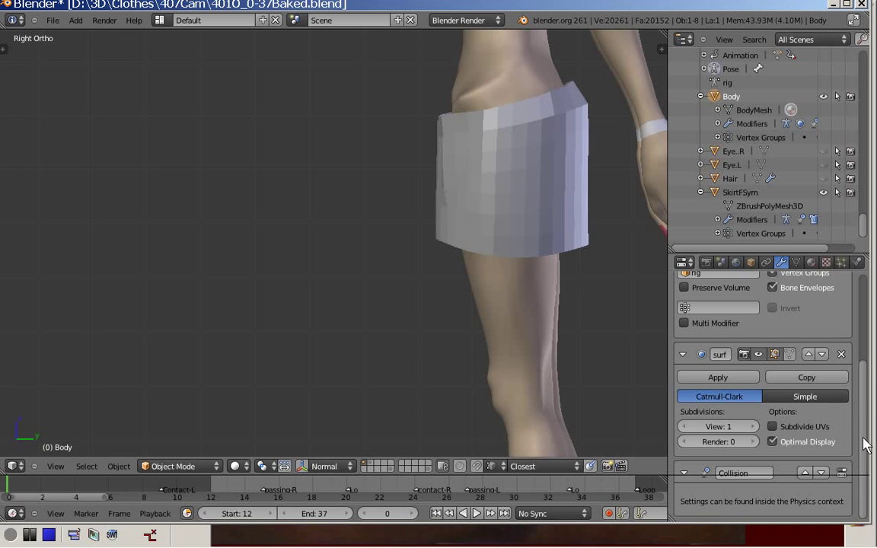
{"action": "left_click_drag", "start_coordinate": [865, 444], "coordinate": [863, 358]}
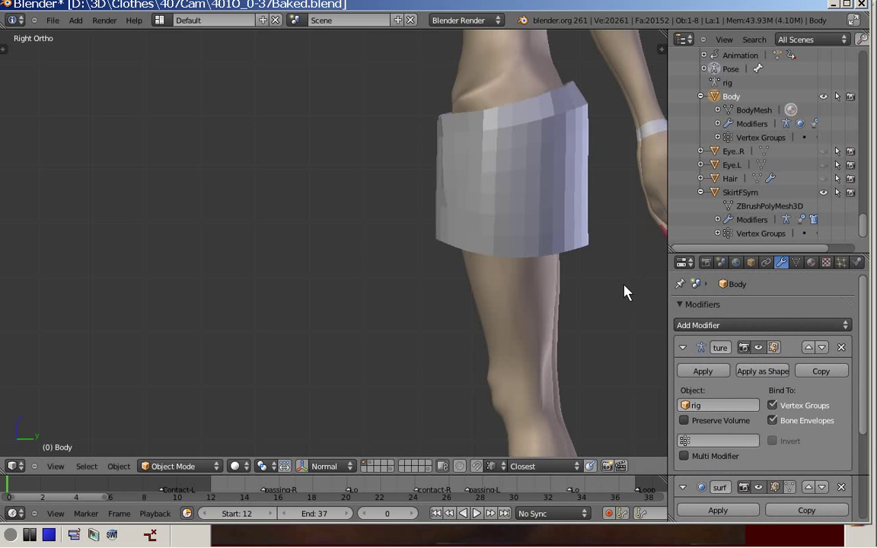
Select SkirtFSym and review its Armature (Bone Envelopes), Collision and Cloth modifiers
{"action": "right_click", "coordinate": [558, 207]}
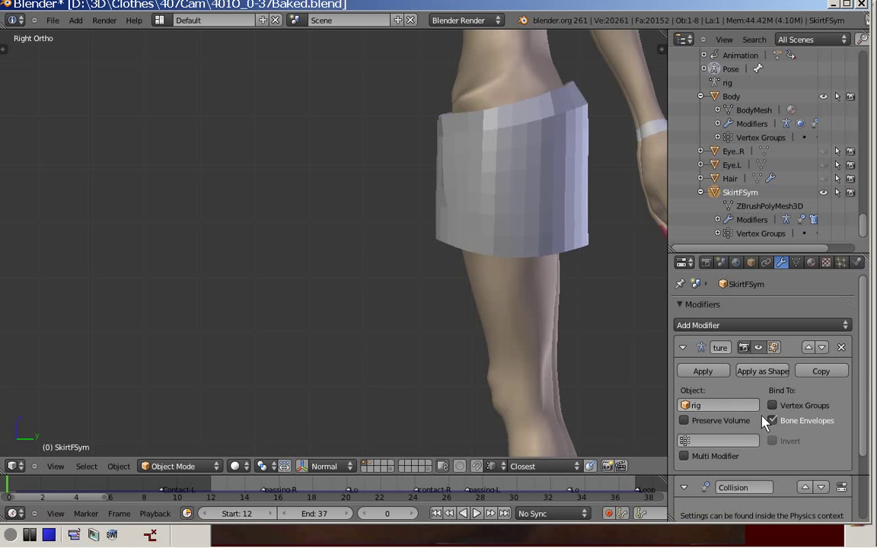
{"action": "scroll", "coordinate": [868, 413], "scroll_direction": "down", "scroll_amount": 1}
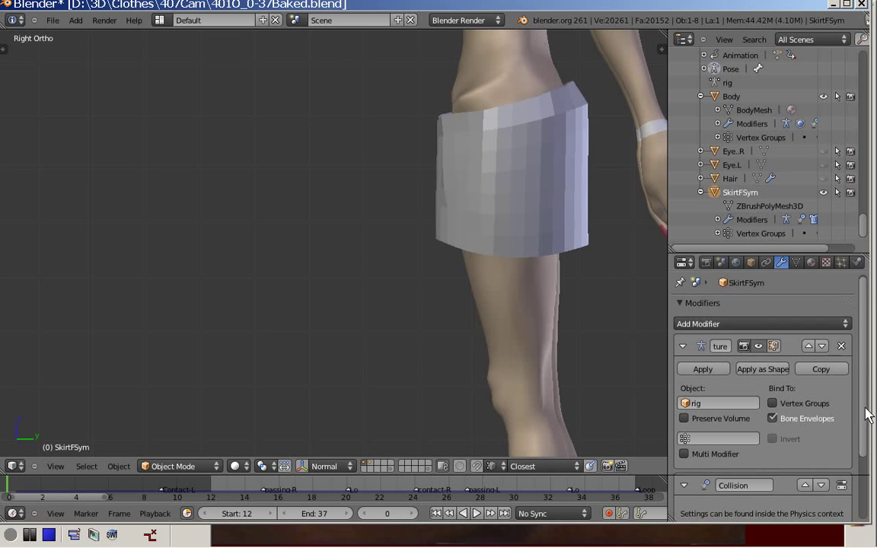
{"action": "scroll", "coordinate": [868, 414], "scroll_direction": "down", "scroll_amount": 2}
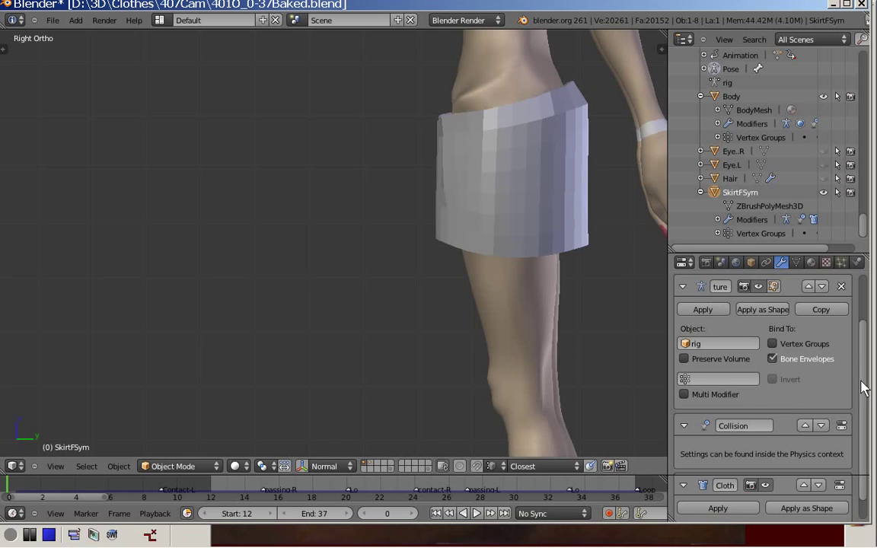
{"action": "scroll", "coordinate": [862, 391], "scroll_direction": "down", "scroll_amount": 1}
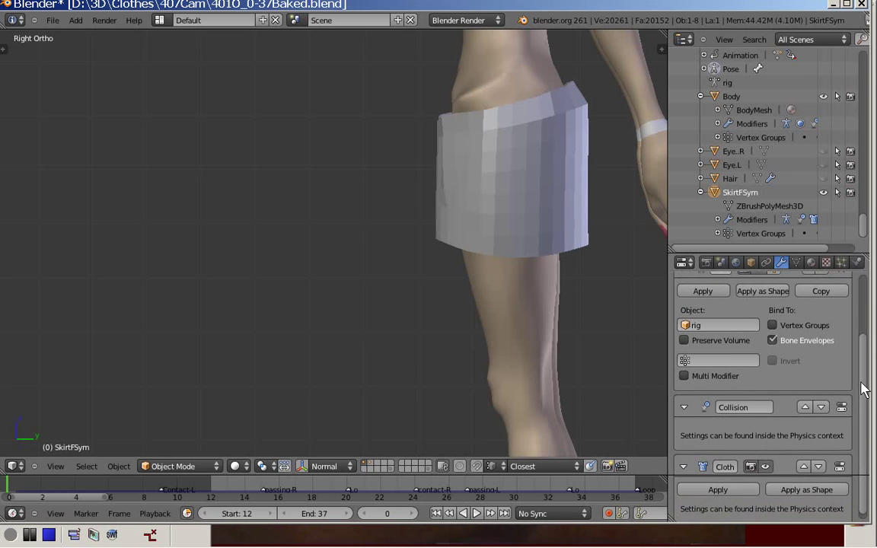
{"action": "scroll", "coordinate": [863, 400], "scroll_direction": "down", "scroll_amount": 2}
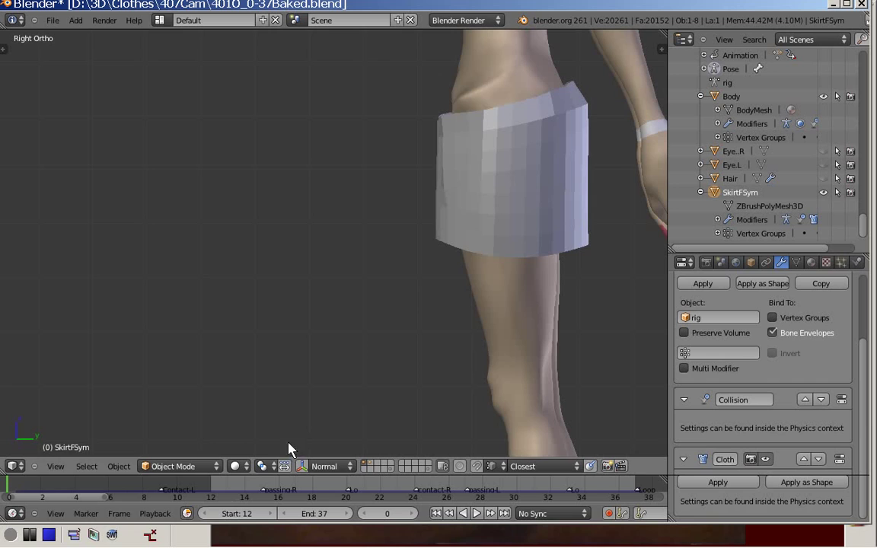
Jump between frames 12 and 0 to compare the walking pose
{"action": "left_click", "coordinate": [212, 491]}
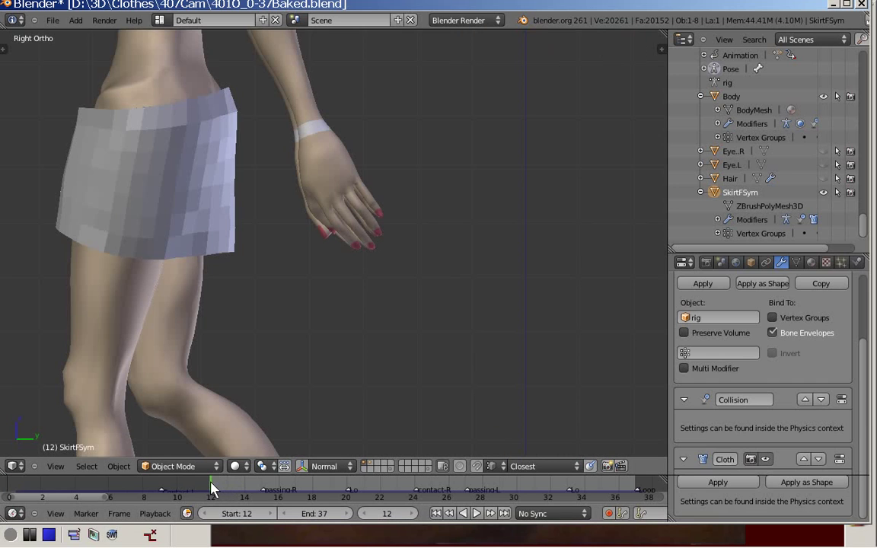
{"action": "left_click", "coordinate": [9, 493]}
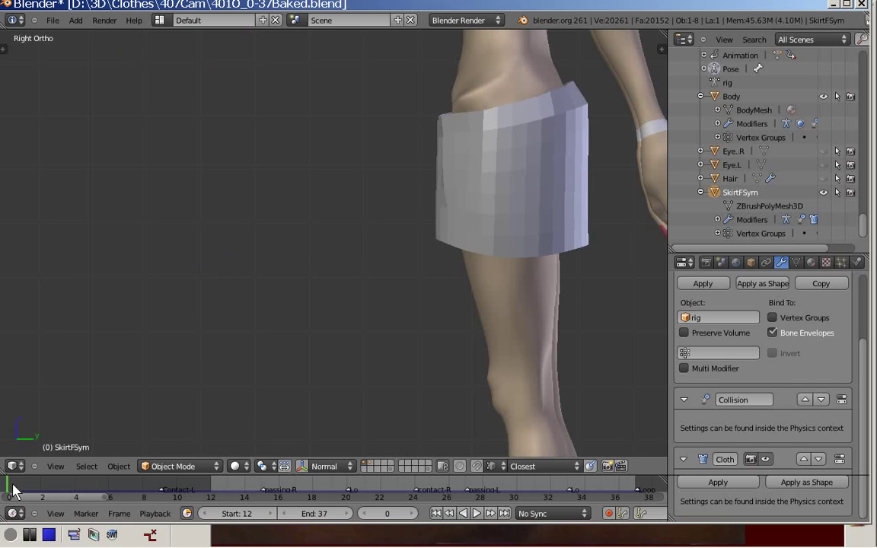
{"action": "left_click", "coordinate": [211, 494]}
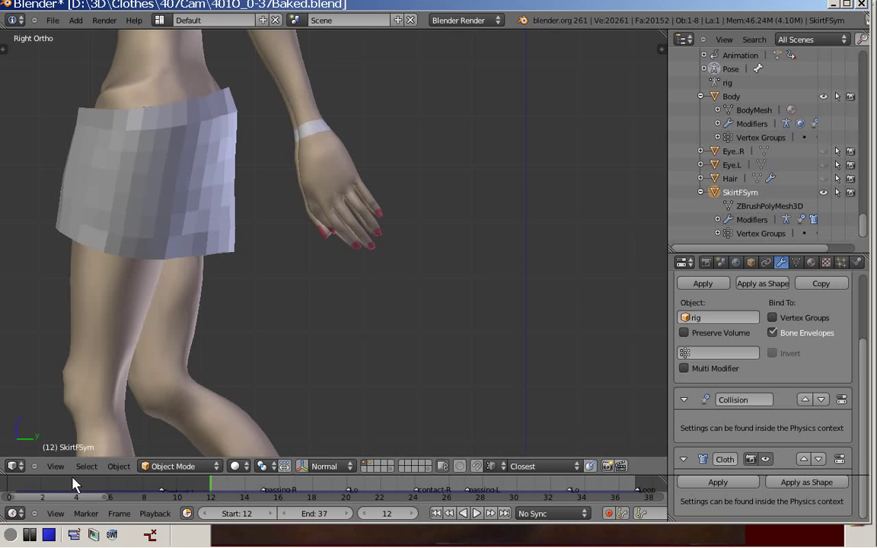
{"action": "left_click", "coordinate": [10, 490]}
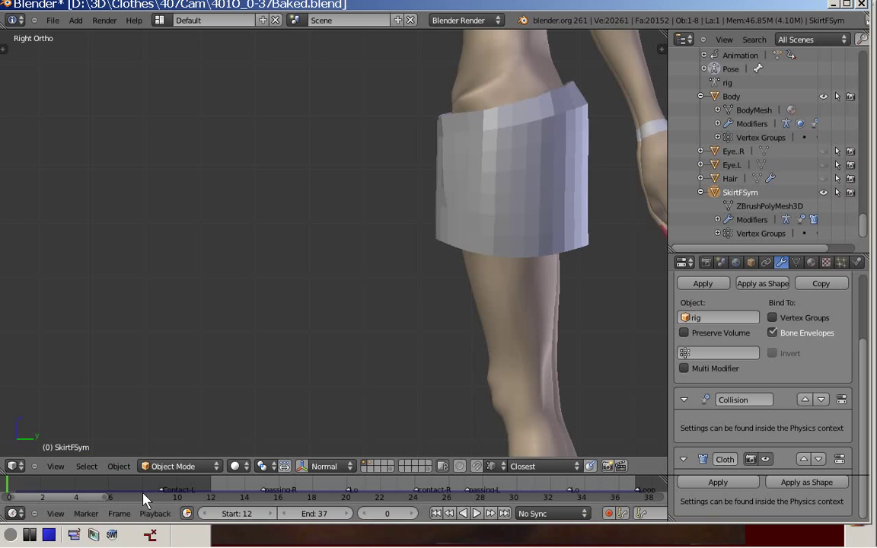
Step the walk animation frame by frame from 1 to 9, the Contact-L marker
{"action": "left_click", "coordinate": [25, 490]}
{"action": "left_click", "coordinate": [39, 492]}
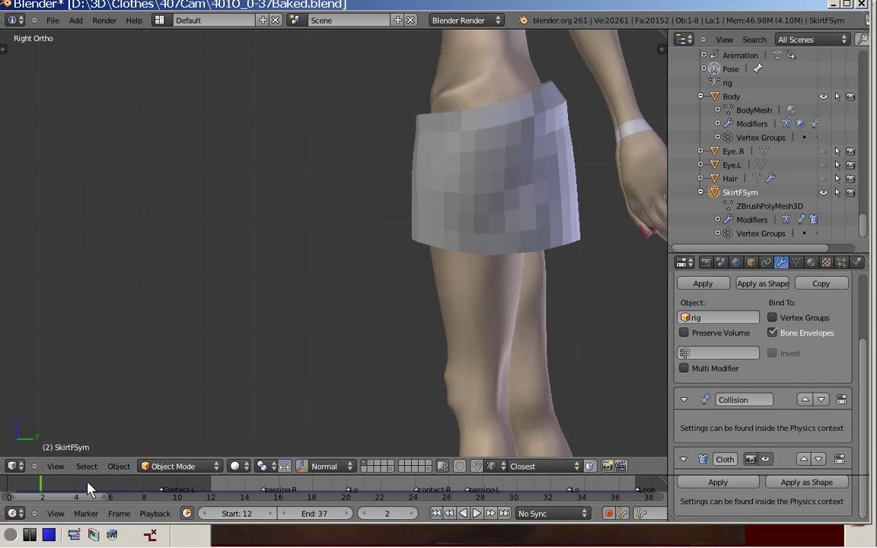
{"action": "key", "text": "Right"}
{"action": "key", "text": "Right"}
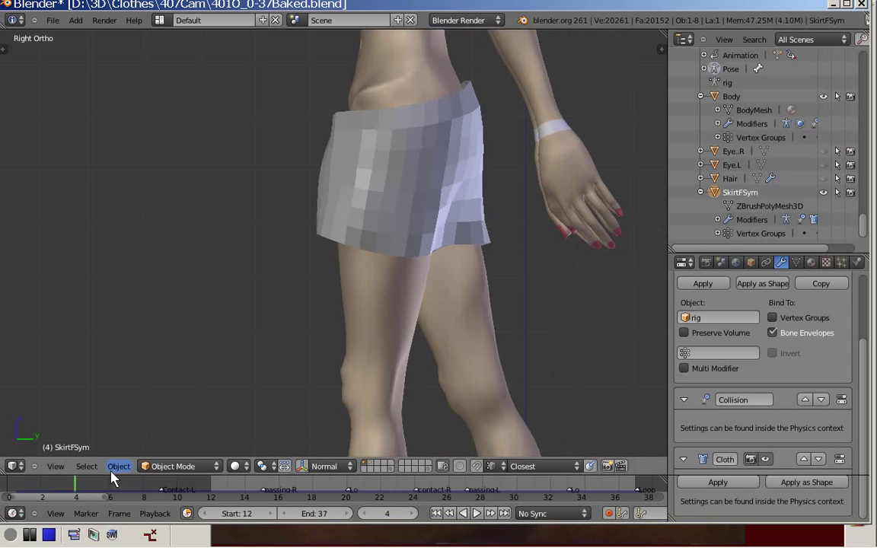
{"action": "key", "text": "Right"}
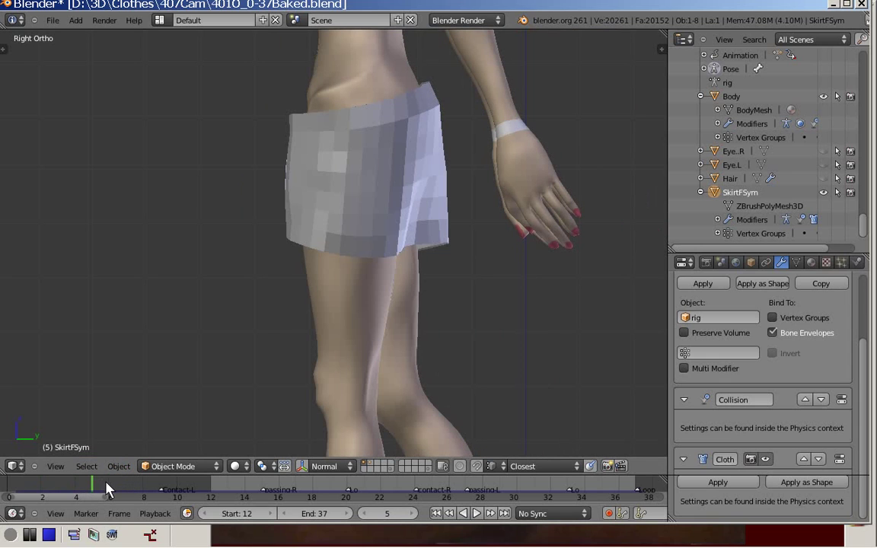
{"action": "key", "text": "Right"}
{"action": "key", "text": "Right"}
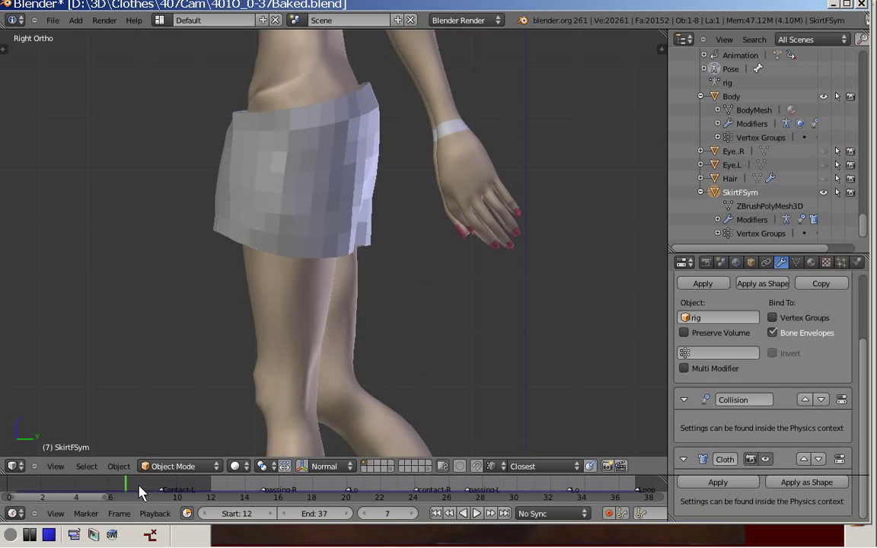
{"action": "key", "text": "Right"}
{"action": "key", "text": "Right"}
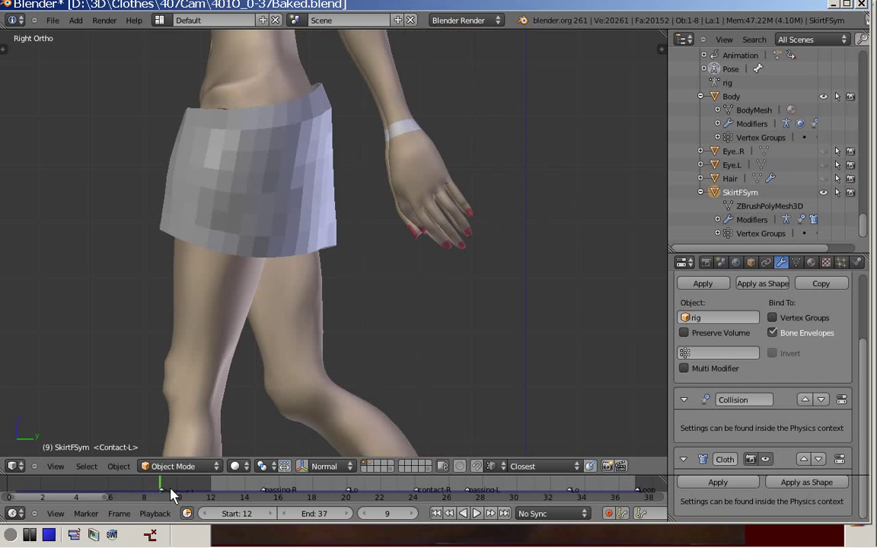
{"action": "key", "text": "Right"}
{"action": "key", "text": "Right"}
{"action": "key", "text": "Right"}
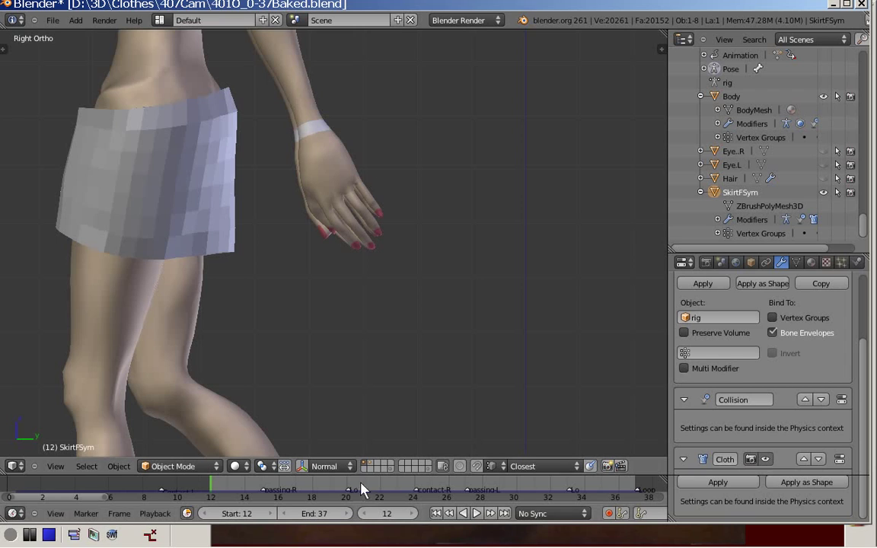
Review the skirt's Physics tab: cloth bake buttons and collision quality 3, distance 0.001, friction 5.000
{"action": "left_click", "coordinate": [857, 262]}
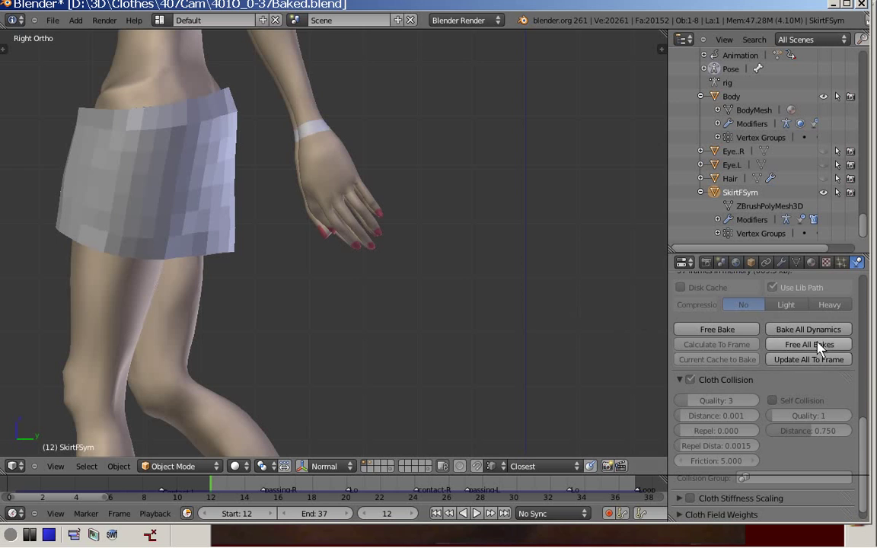
{"action": "scroll", "coordinate": [853, 343], "scroll_direction": "up", "scroll_amount": 12}
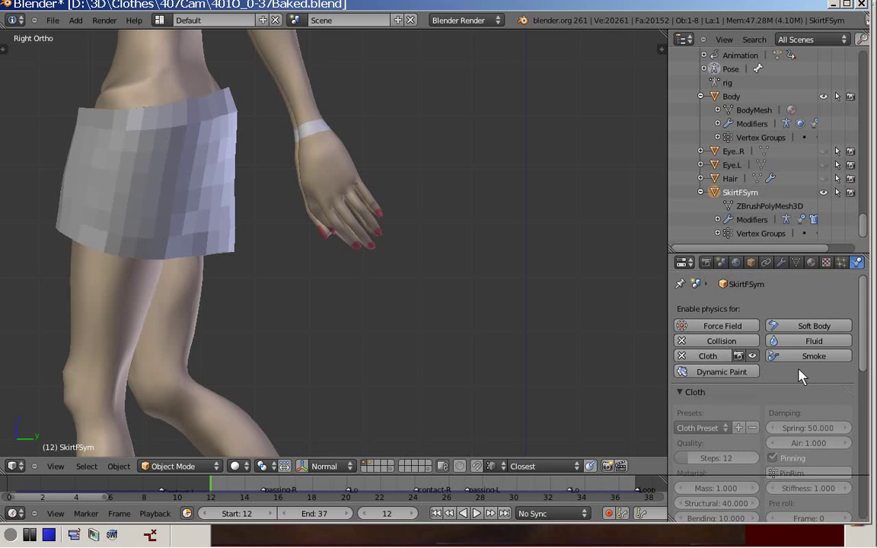
{"action": "left_click_drag", "start_coordinate": [867, 353], "coordinate": [864, 383]}
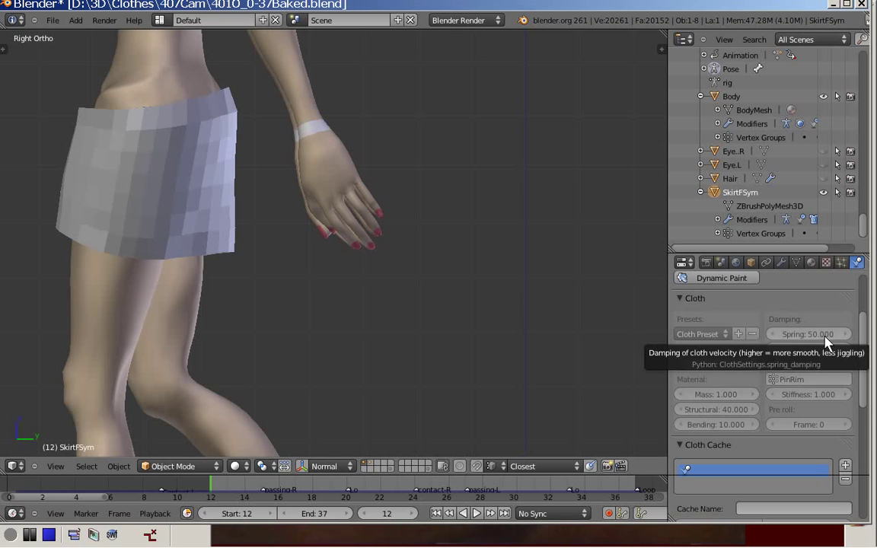
{"action": "left_click_drag", "start_coordinate": [866, 355], "coordinate": [847, 476]}
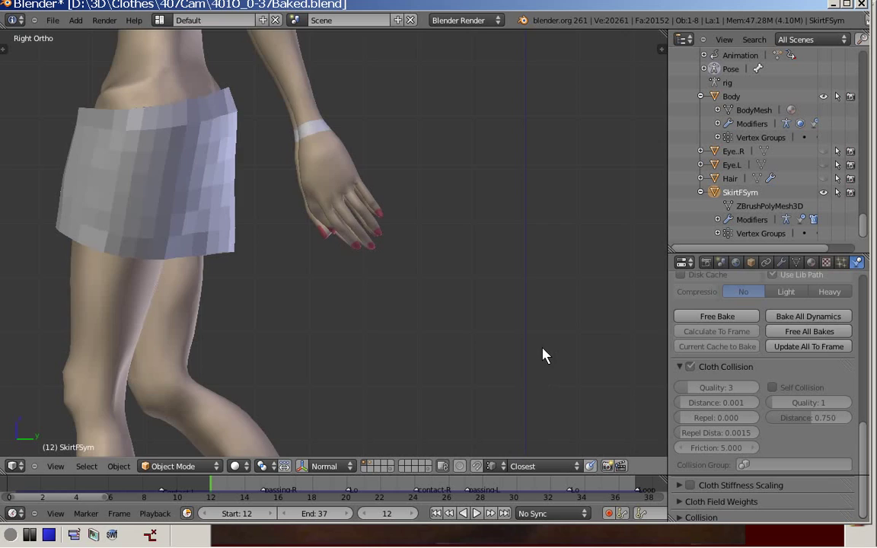
Switch to Front Ortho view, rewind to frame 0, then step through frames 1 and 2
{"action": "key", "text": "KP_1"}
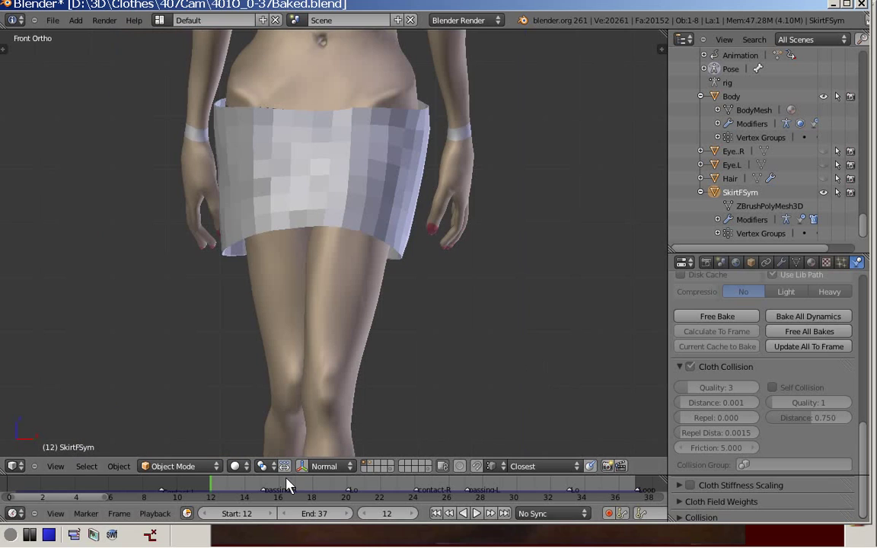
{"action": "left_click", "coordinate": [11, 491]}
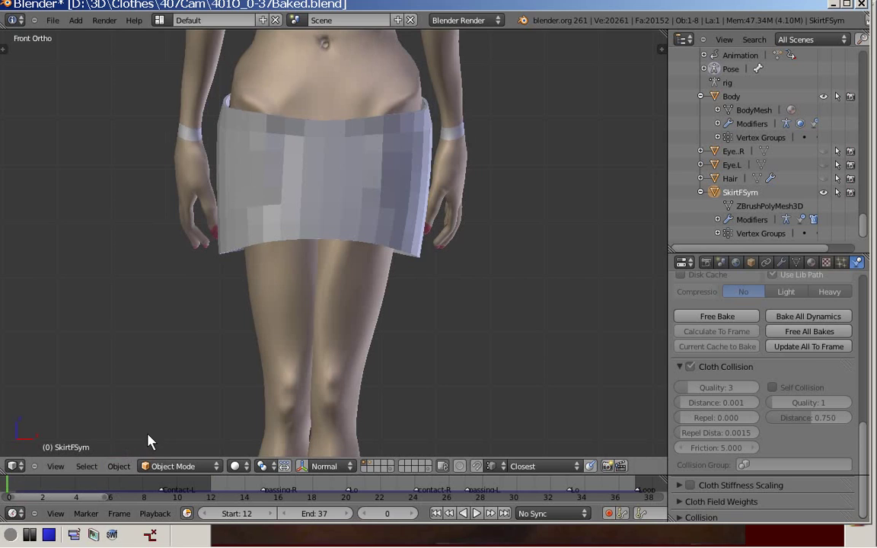
{"action": "left_click", "coordinate": [25, 493]}
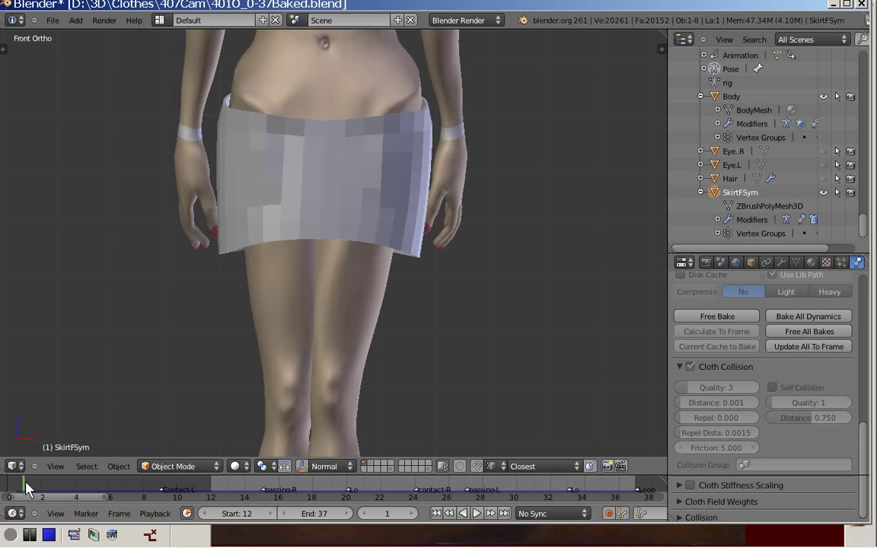
{"action": "left_click", "coordinate": [42, 490]}
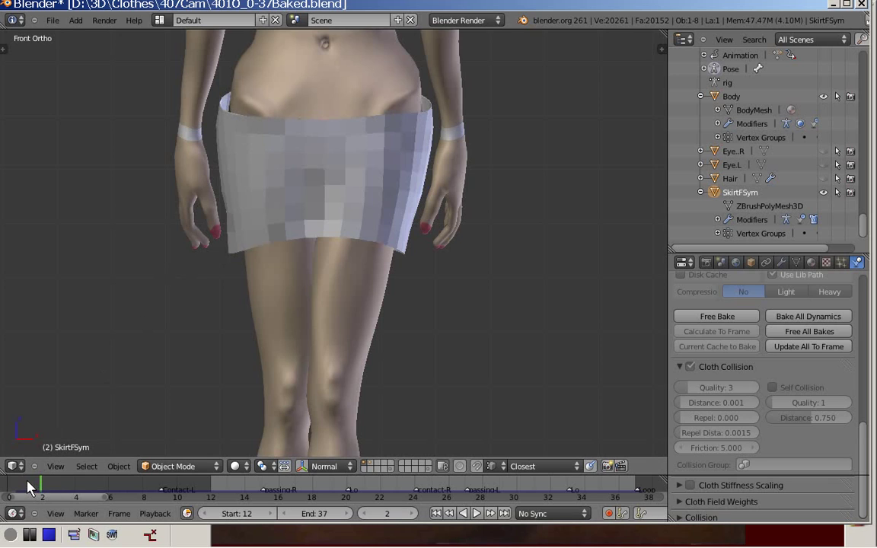
{"action": "mouse_move", "coordinate": [33, 491]}
{"action": "left_mouse_down"}
{"action": "mouse_move", "coordinate": [28, 482]}
{"action": "mouse_move", "coordinate": [38, 484]}
{"action": "left_mouse_up"}
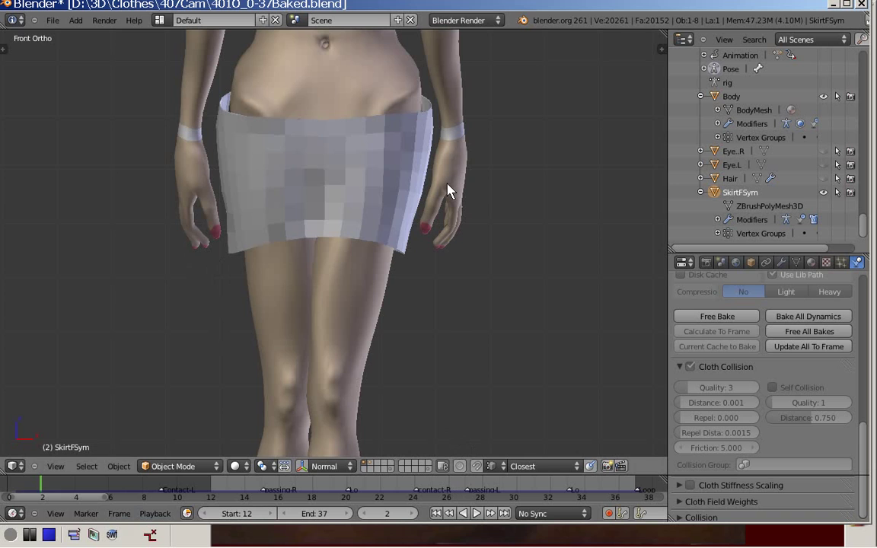
Play the animation with Alt+A to watch the skirt follow the body through frame 12
{"action": "key", "text": "alt+a"}
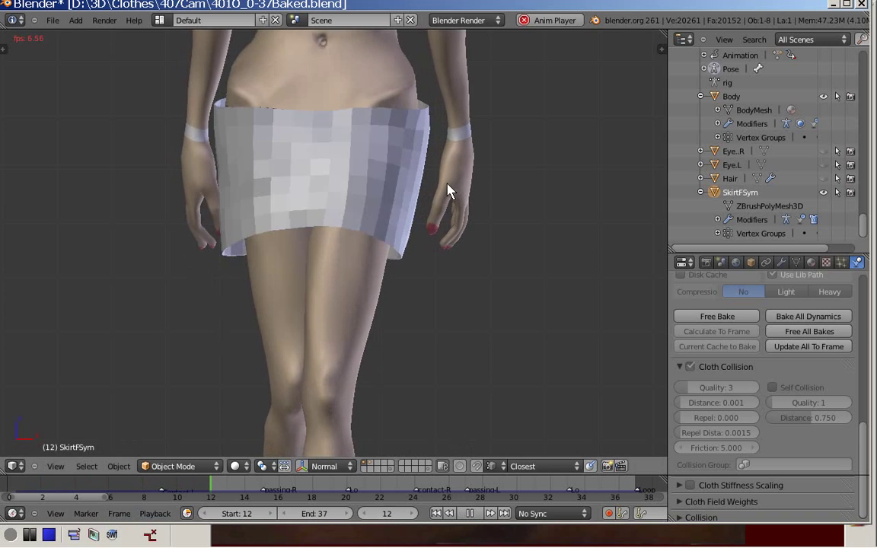